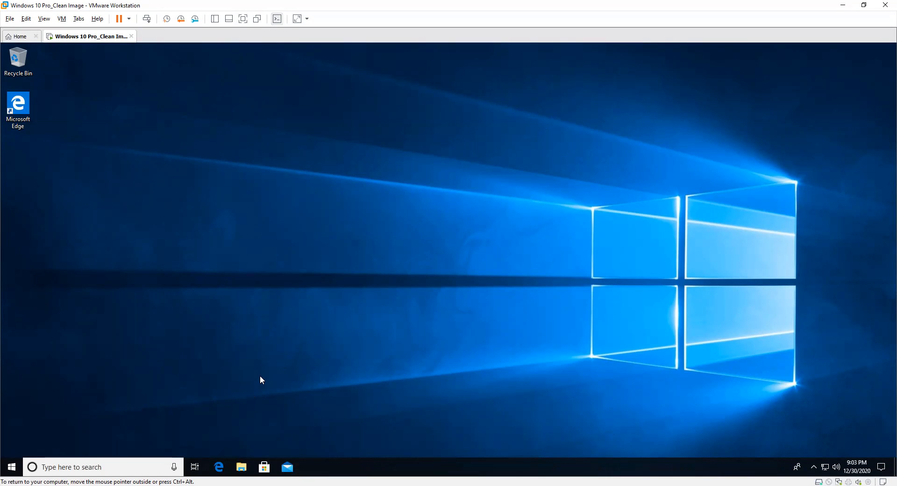
Step: Launch secpol.msc from Run and Start search, then close the duplicate Local Security Policy window
click(268, 352)
key(super+r)
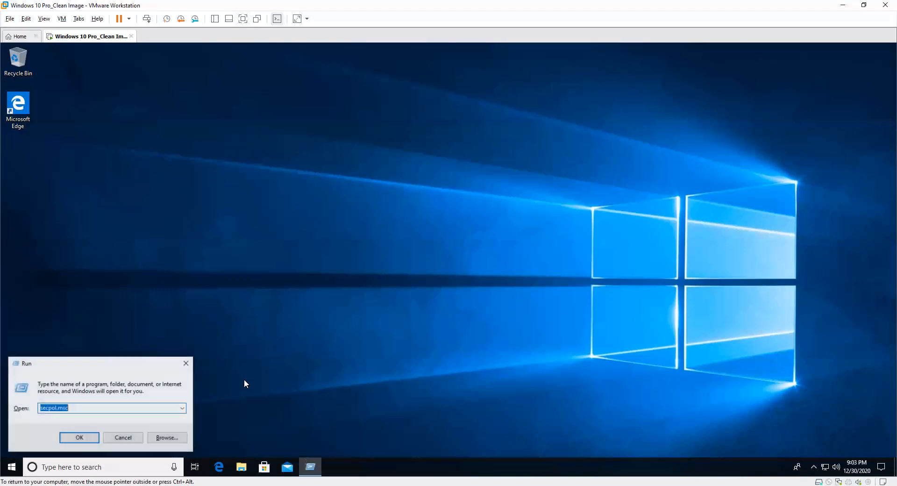
click(61, 407)
click(82, 438)
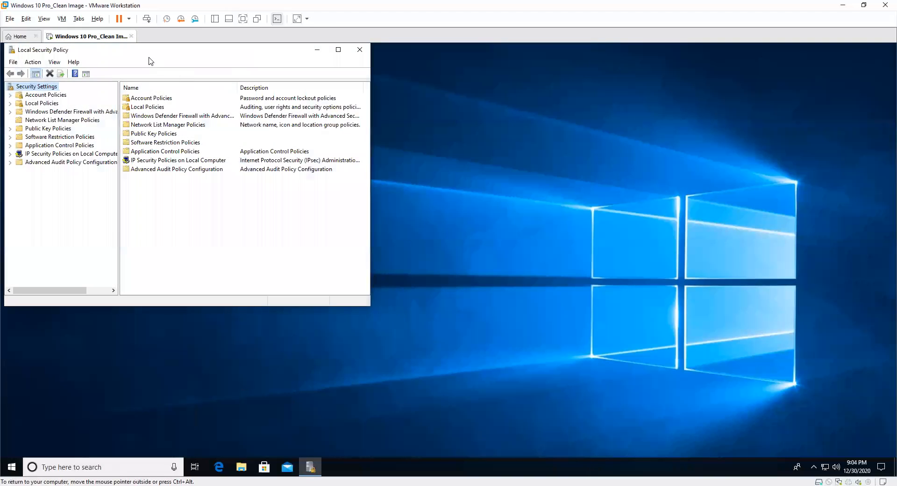
click(41, 467)
text(local se)
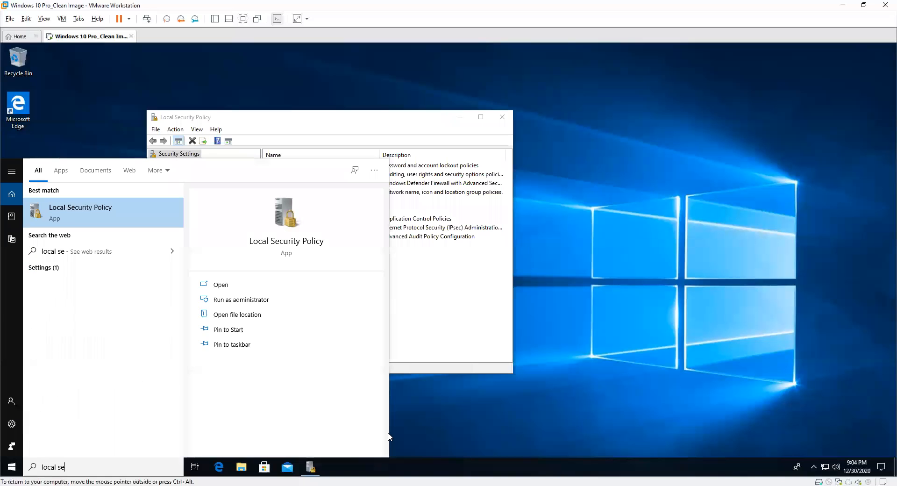
click(108, 209)
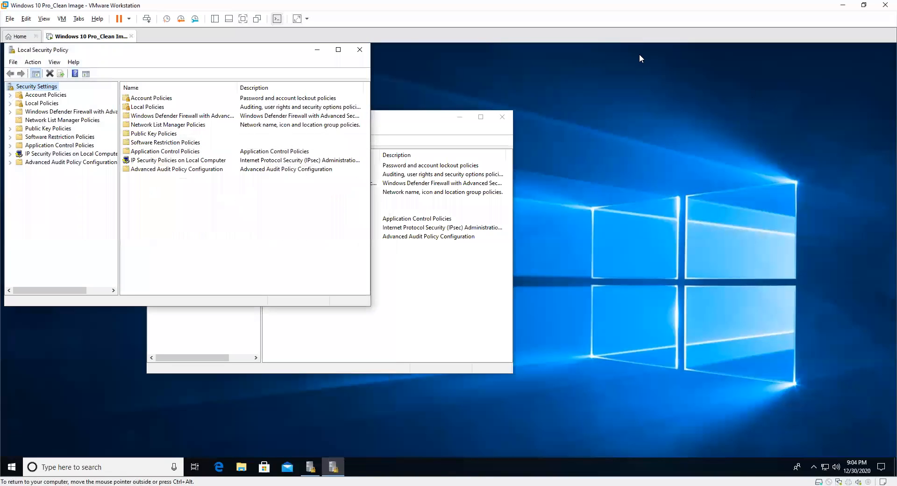
click(360, 50)
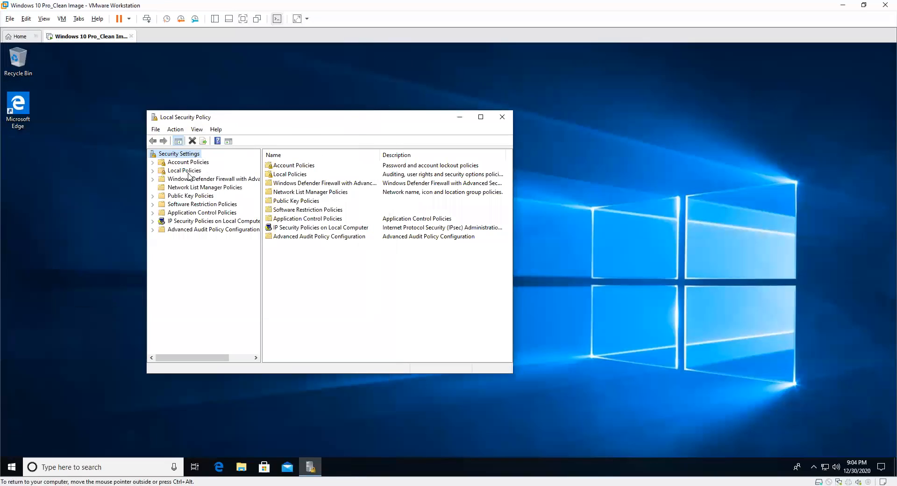
Step: Expand Account Policies and review Password Policy: history, maximum and minimum age, minimum length
click(162, 162)
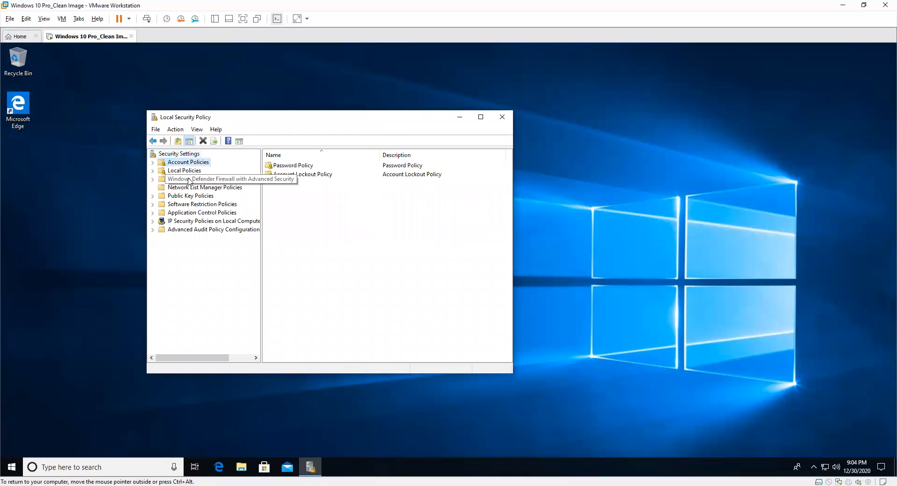
double_click(278, 166)
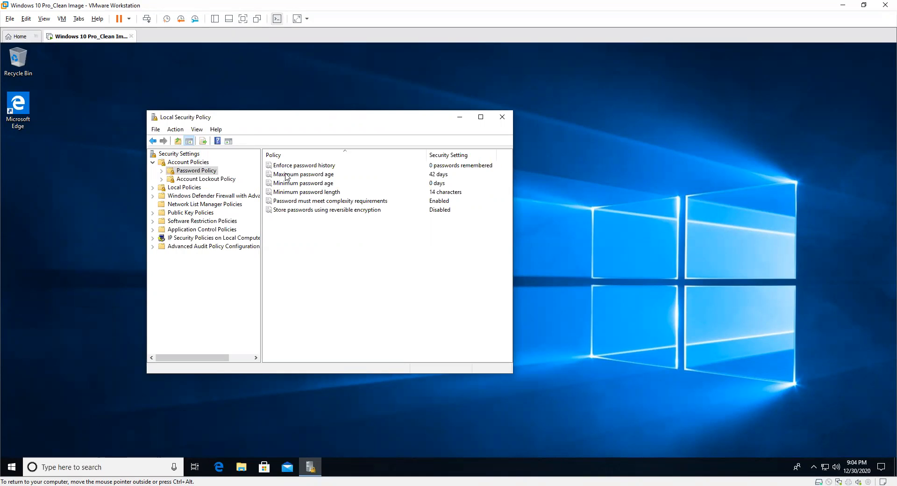
click(298, 166)
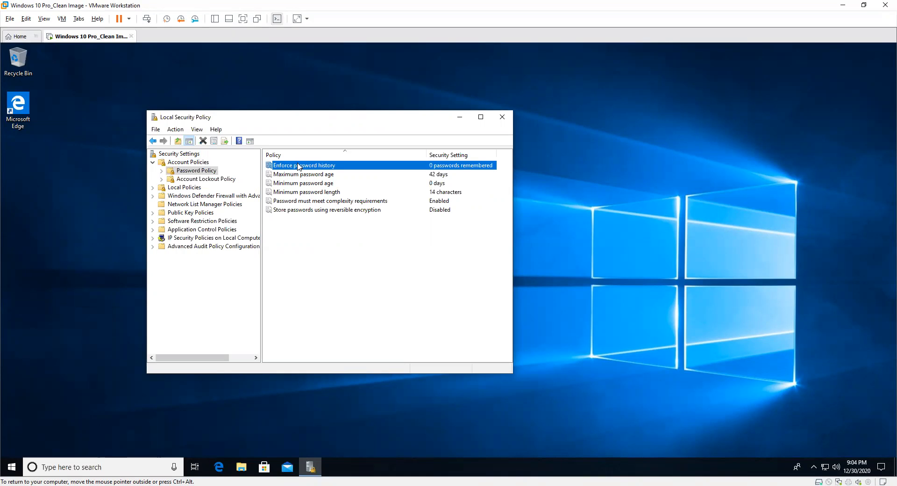
click(300, 175)
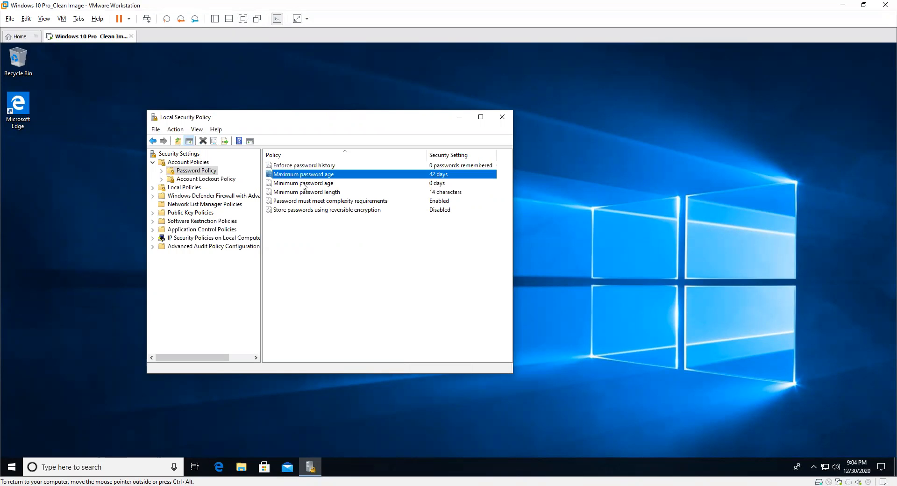
click(302, 183)
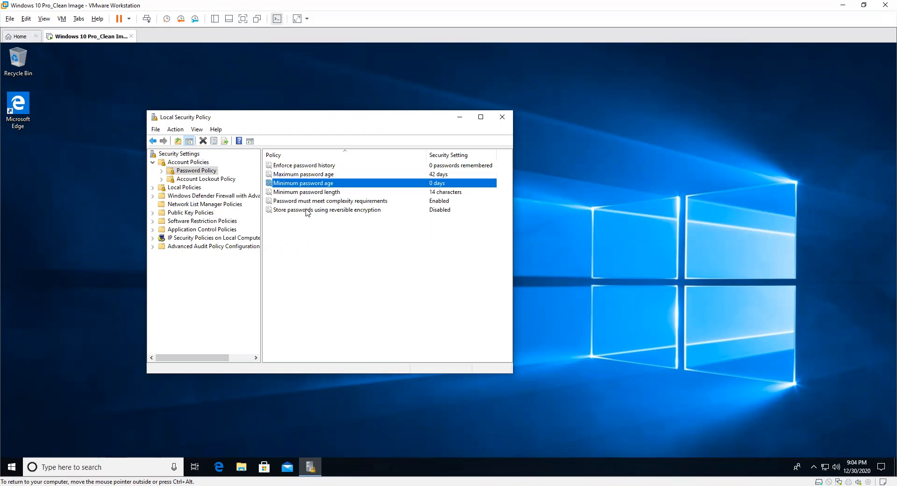
click(302, 192)
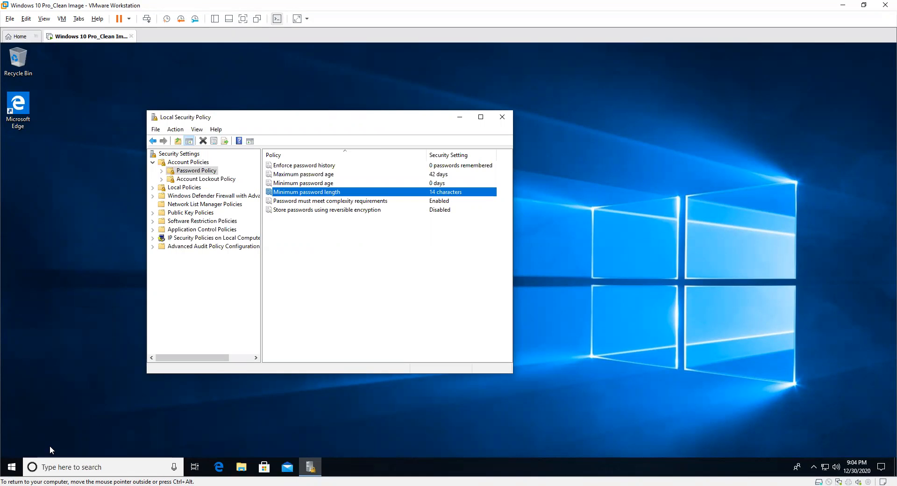
Step: Launch Computer Management from the Start menu and place it on the right half of the screen
right_click(12, 466)
click(106, 310)
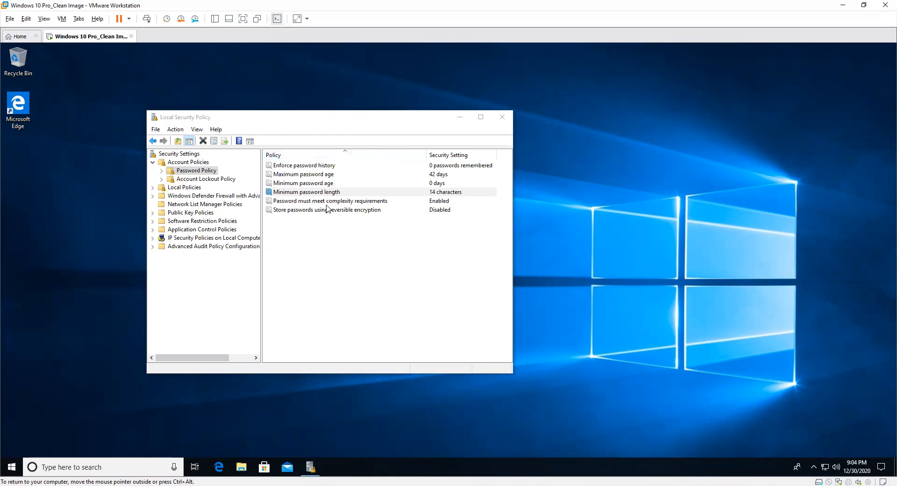
drag(236, 62, 651, 109)
Step: Move Local Security Policy to the left and open the Local Users and Groups Users list
drag(363, 118, 244, 100)
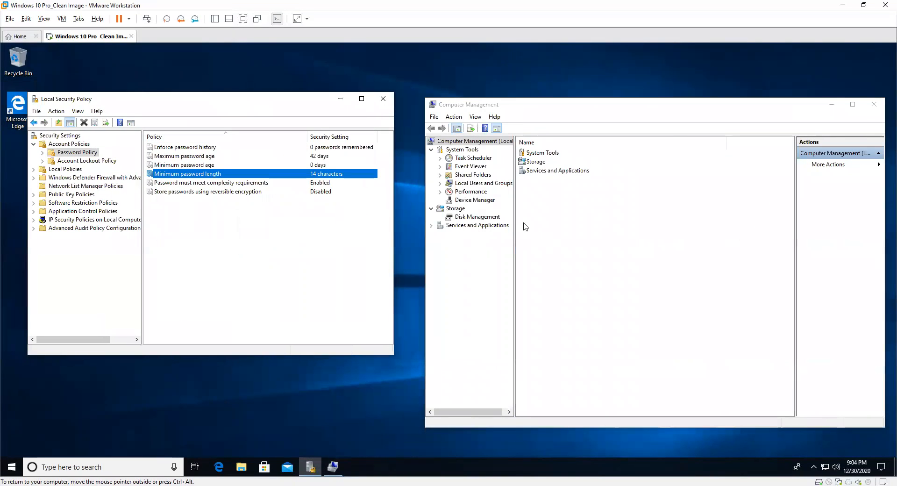
click(484, 183)
double_click(531, 152)
Step: Try creating local user 'test' with a 3-character password
right_click(576, 252)
click(614, 260)
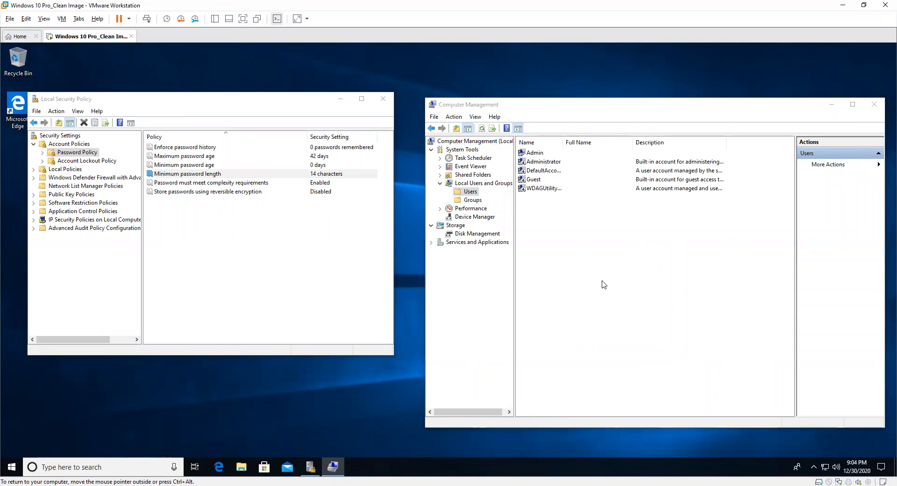
text(tsd)
key(BackSpace)
text(st)
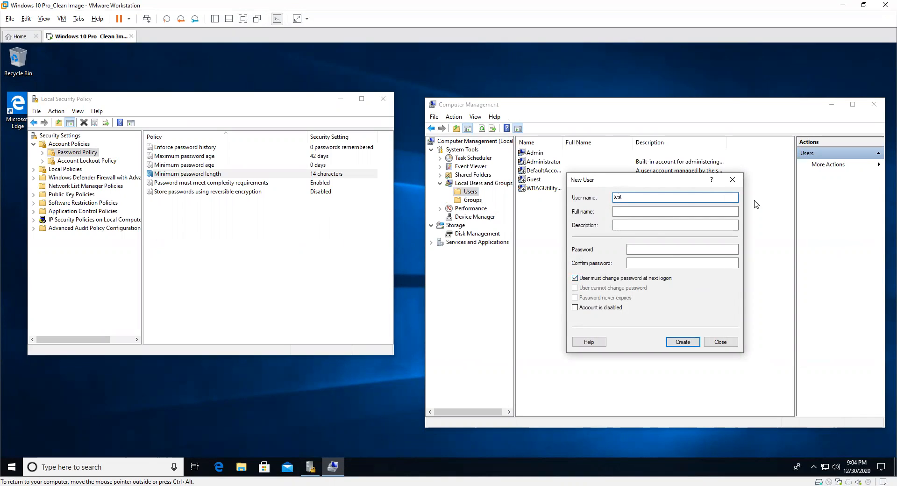
click(629, 249)
text(123)
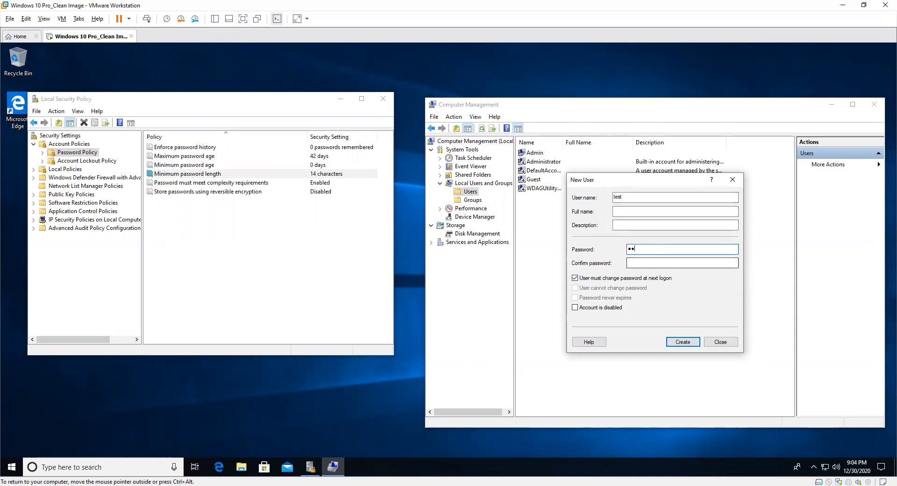
click(648, 262)
text(123)
click(669, 339)
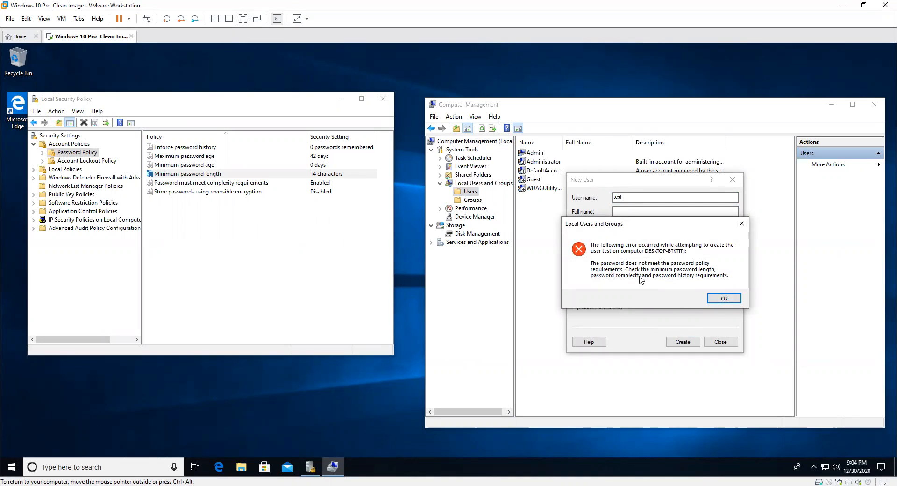
Step: Dismiss the error, create user 'test' with a 14-character password, and close the New User form
click(724, 299)
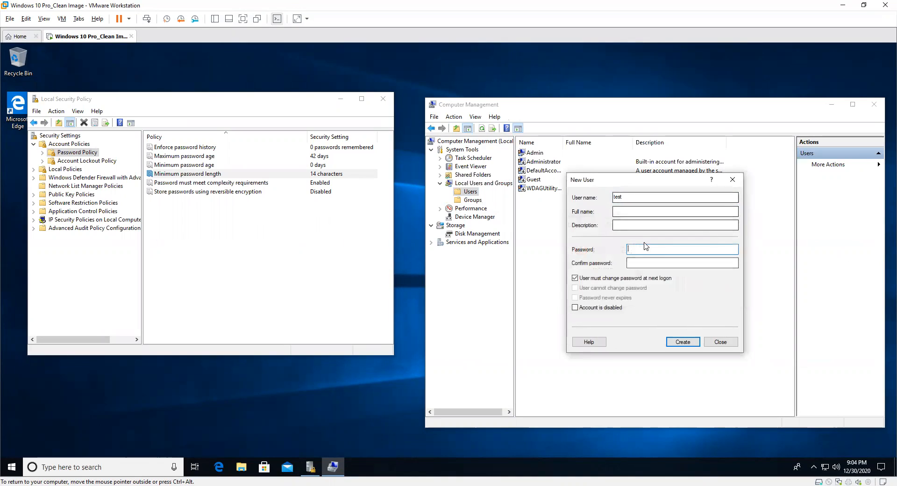
text(•••••••)
click(684, 263)
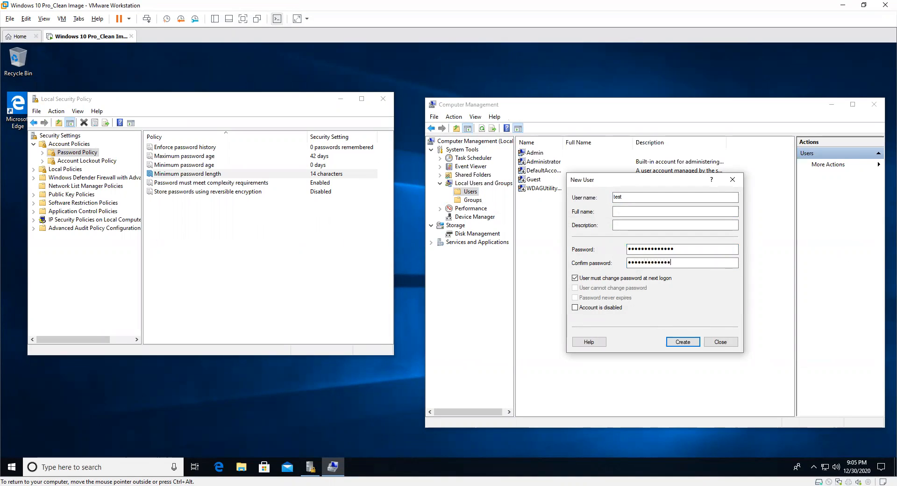
text(••••••••••••••)
click(682, 341)
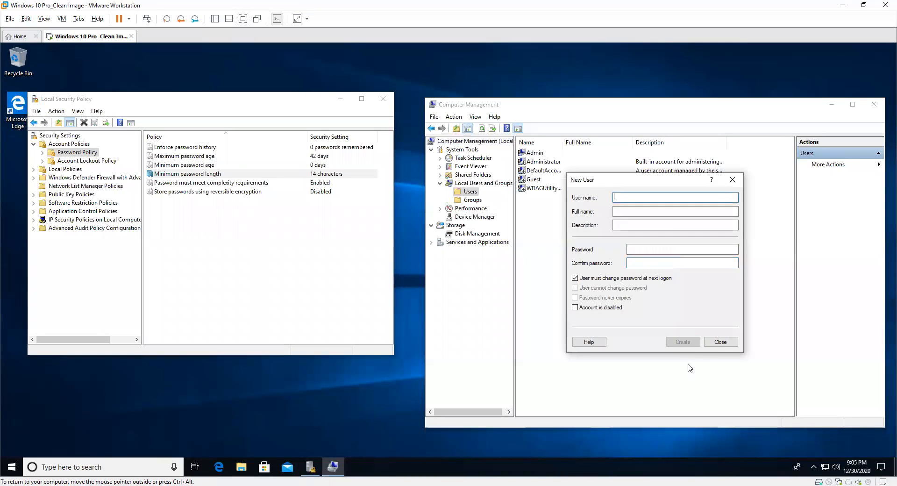
click(731, 179)
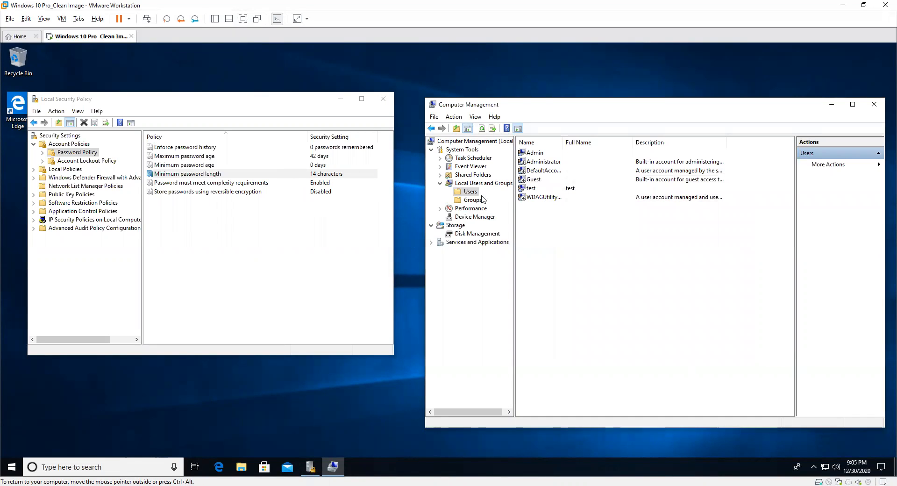
Step: Step back up through the password settings and display the Account Lockout Policy settings
click(211, 183)
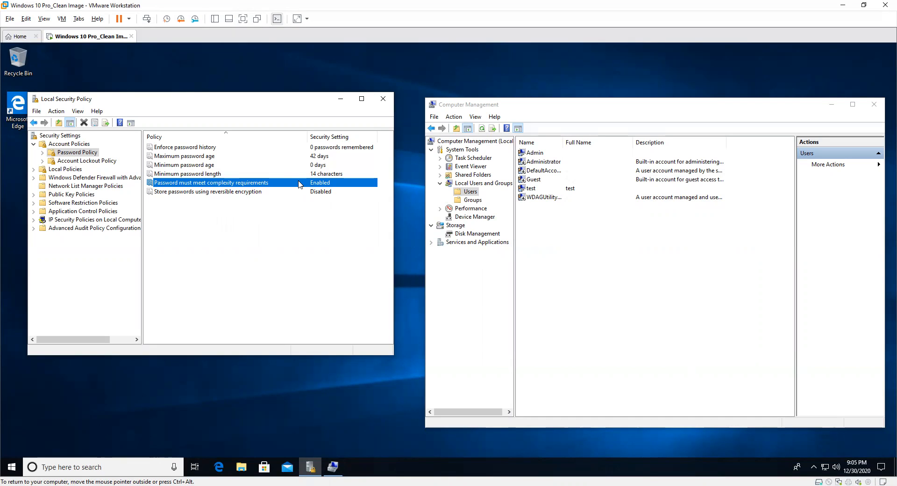
key(Up)
key(Up)
key(Up)
key(Up)
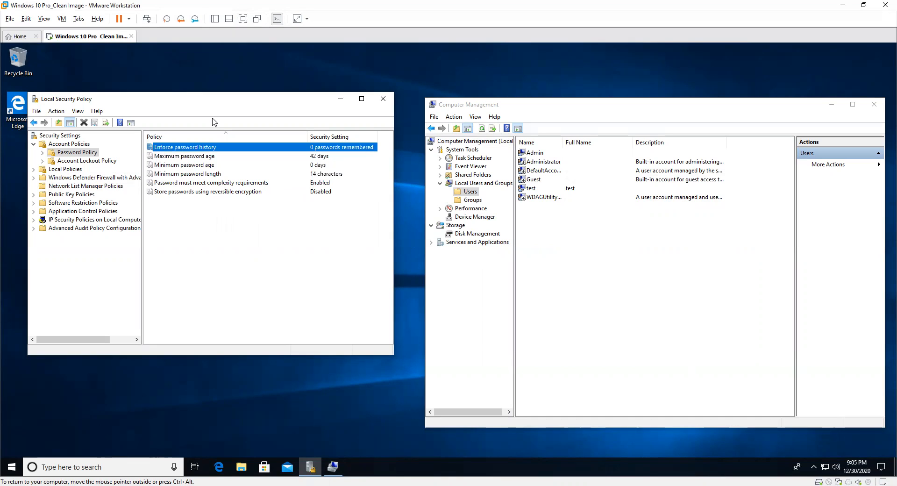
click(85, 162)
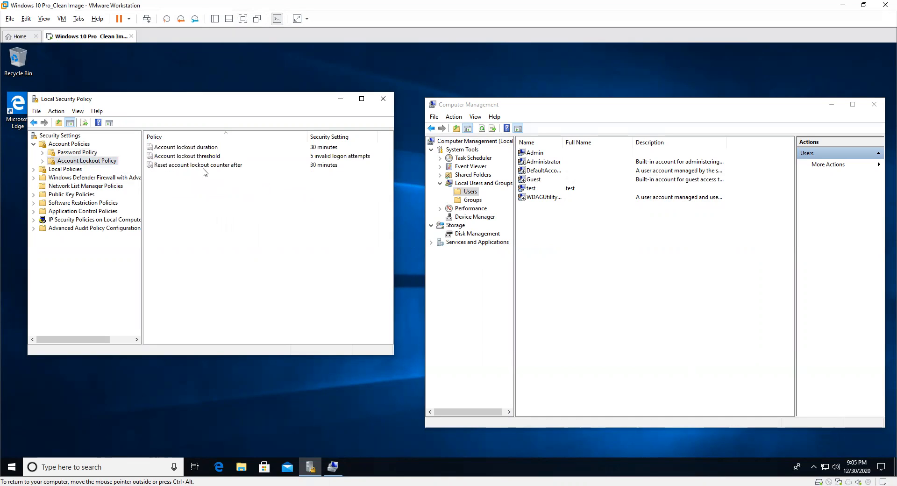
Step: Check lockout threshold of 5 invalid attempts, plus 30-minute lockout duration and counter reset
click(179, 157)
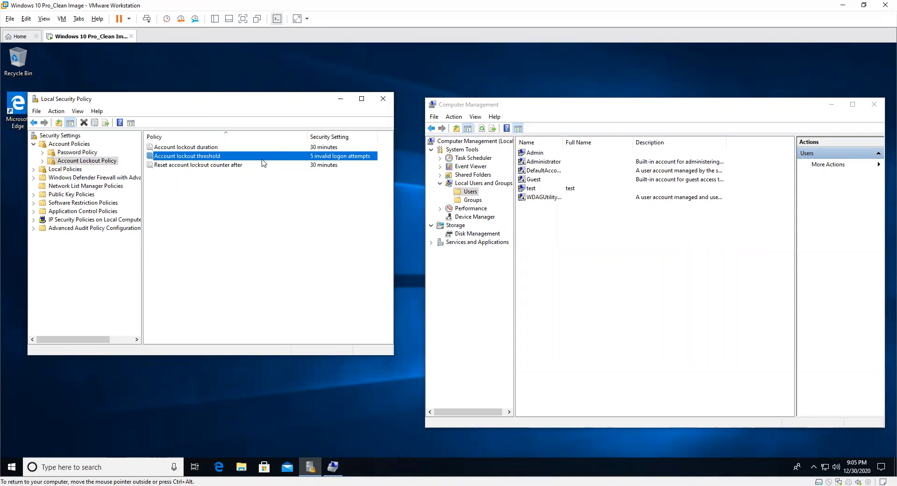
click(193, 147)
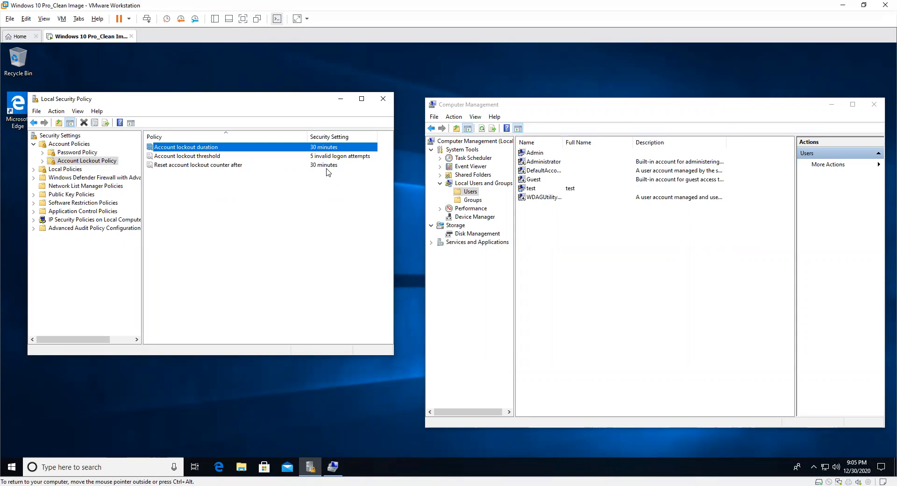
click(311, 166)
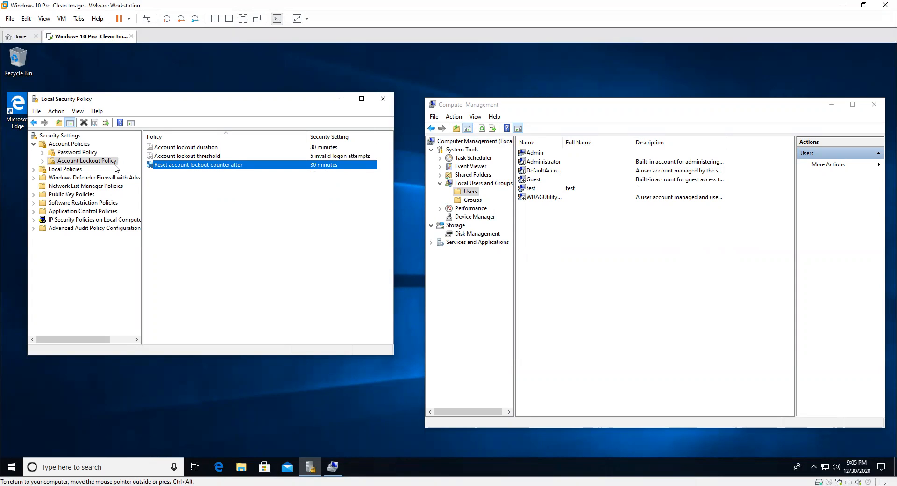
Step: Make Audit account management log Success and Failure, then list the User Rights Assignment policies
click(56, 170)
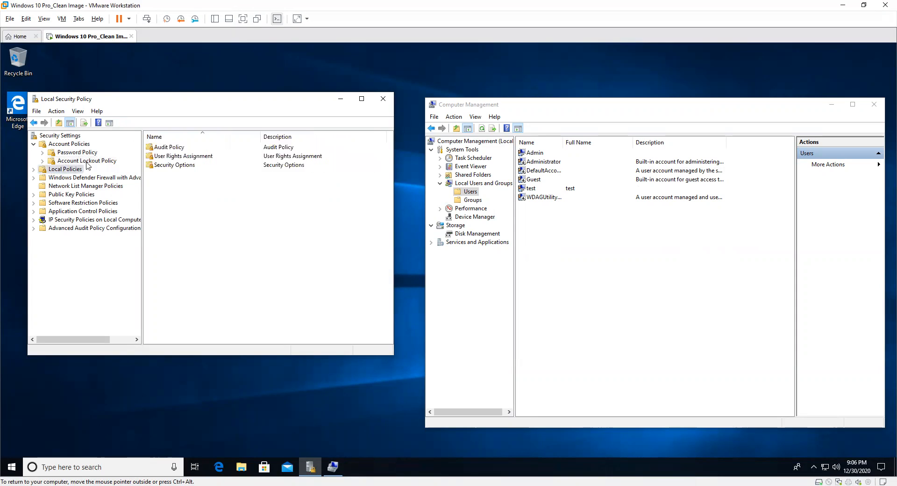
double_click(168, 147)
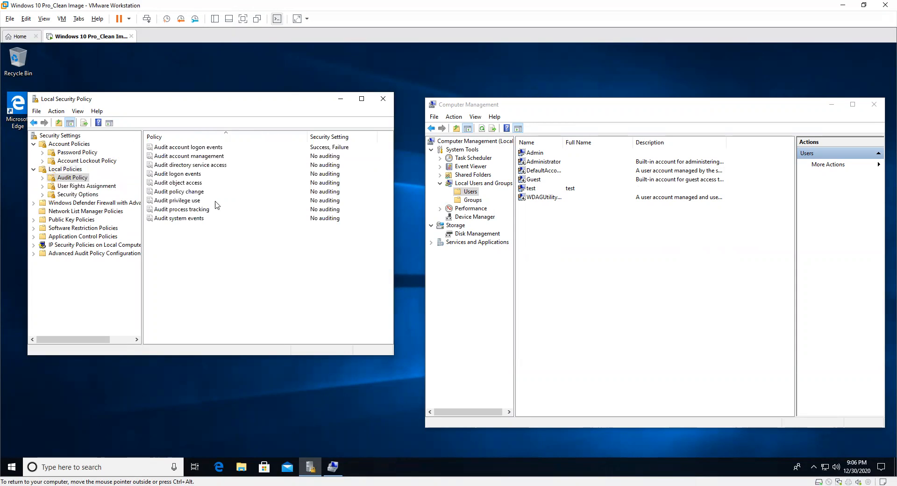
click(199, 148)
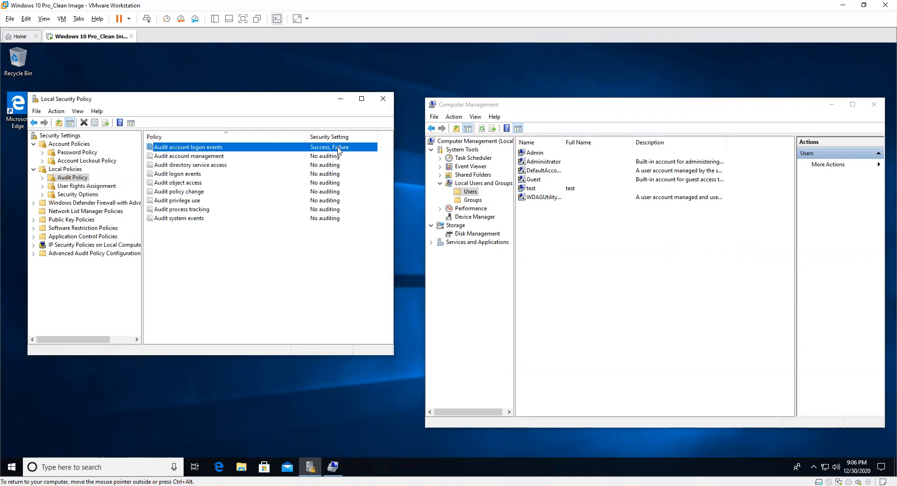
double_click(323, 158)
click(136, 190)
click(136, 201)
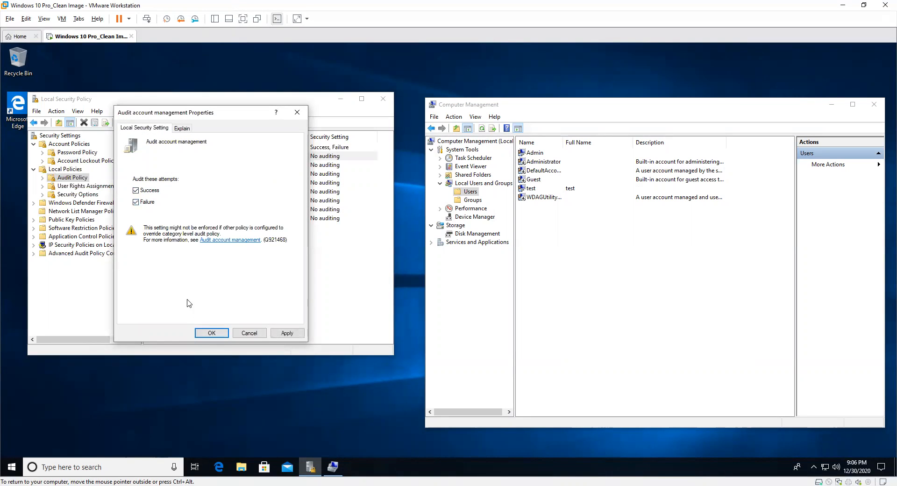
click(211, 333)
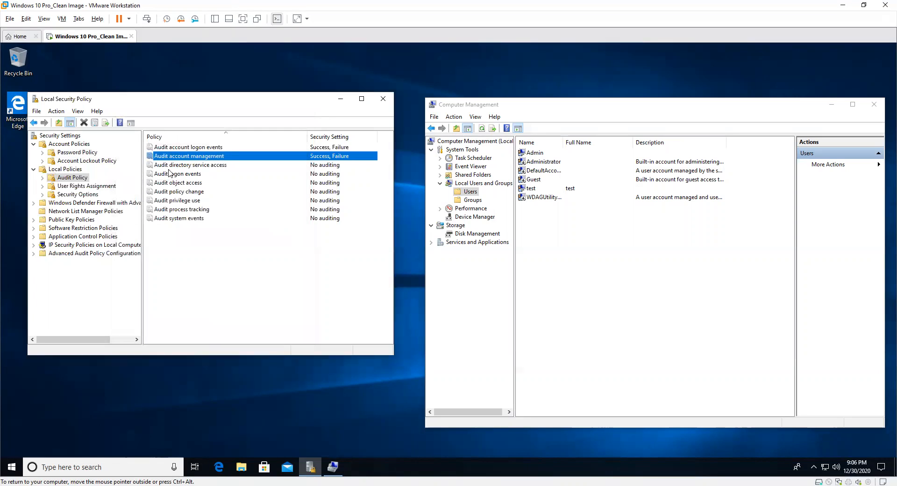
click(69, 186)
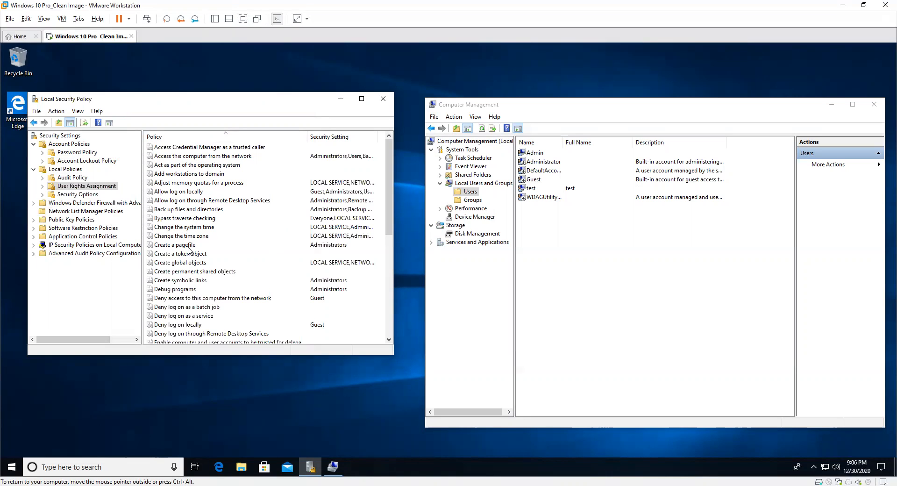
Step: Open the 'Access this computer from the network' right and add Everyone to it
click(175, 218)
scroll(186, 165, down, 1)
scroll(185, 164, up, 1)
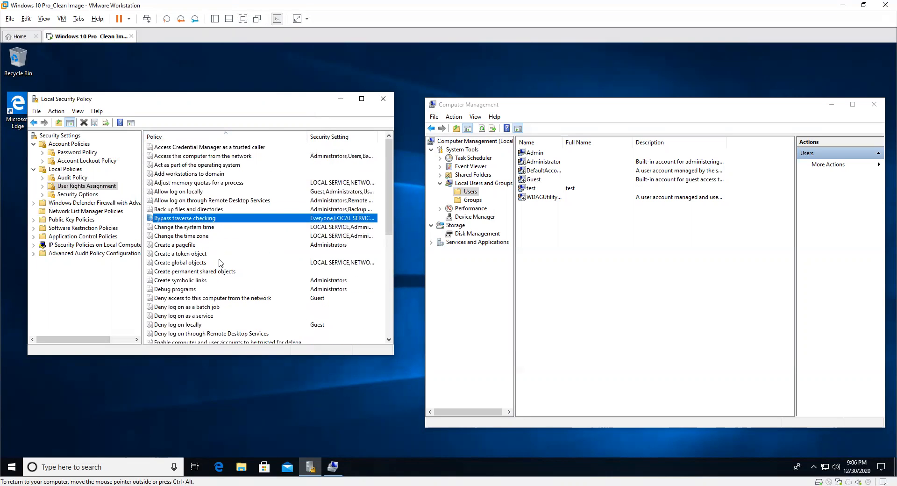
double_click(183, 157)
drag(173, 115, 273, 135)
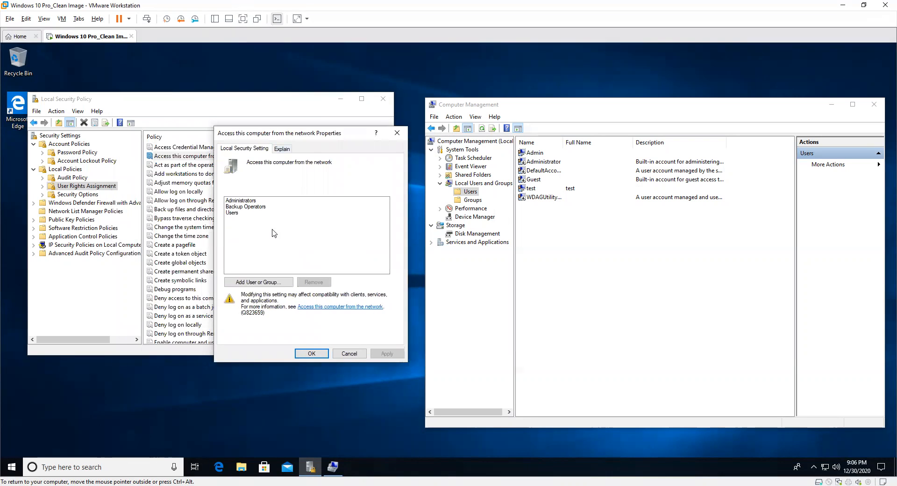
click(259, 281)
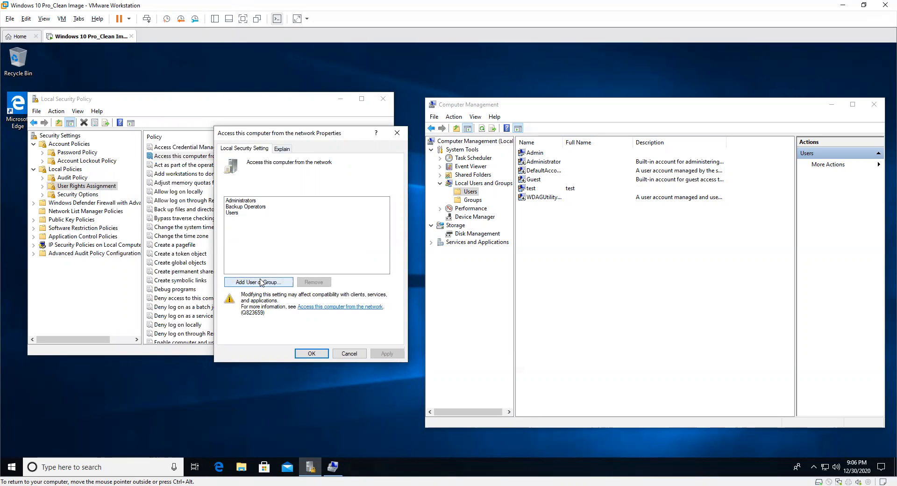
text(Evert)
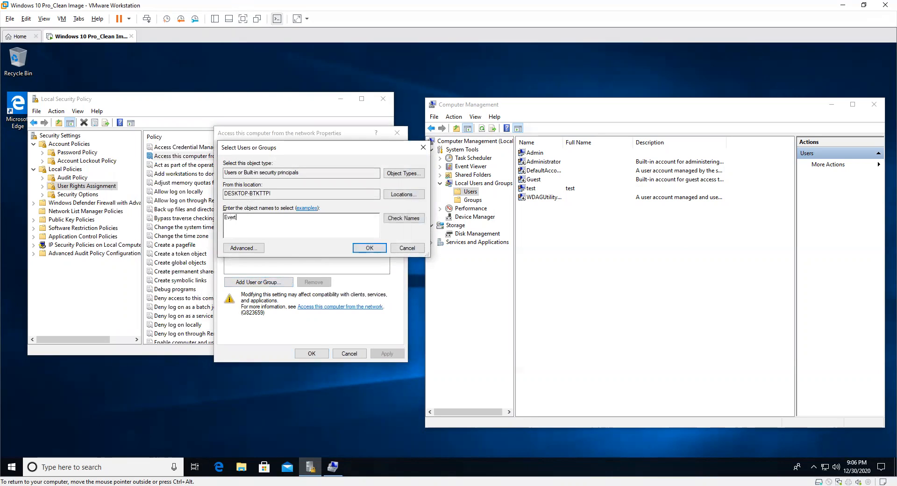
click(366, 245)
Step: Remove Everyone again and apply the right, accepting the compatibility warning
click(236, 217)
click(236, 213)
click(314, 282)
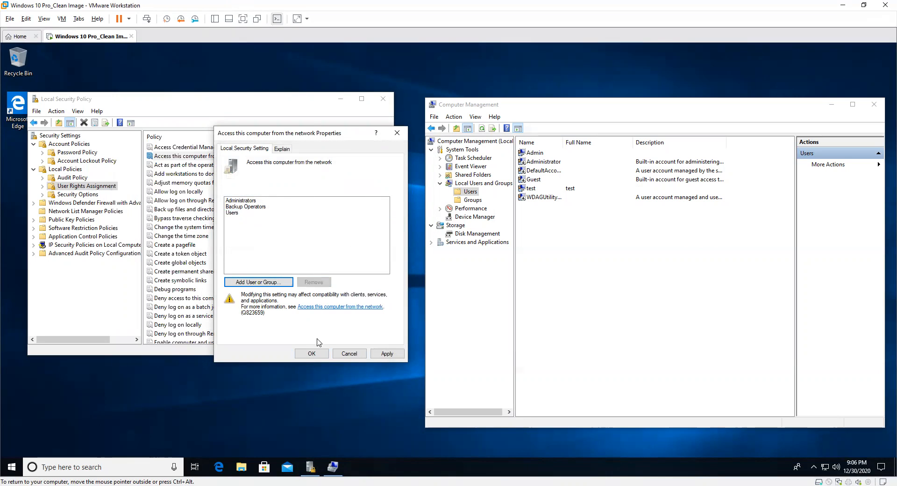
click(312, 353)
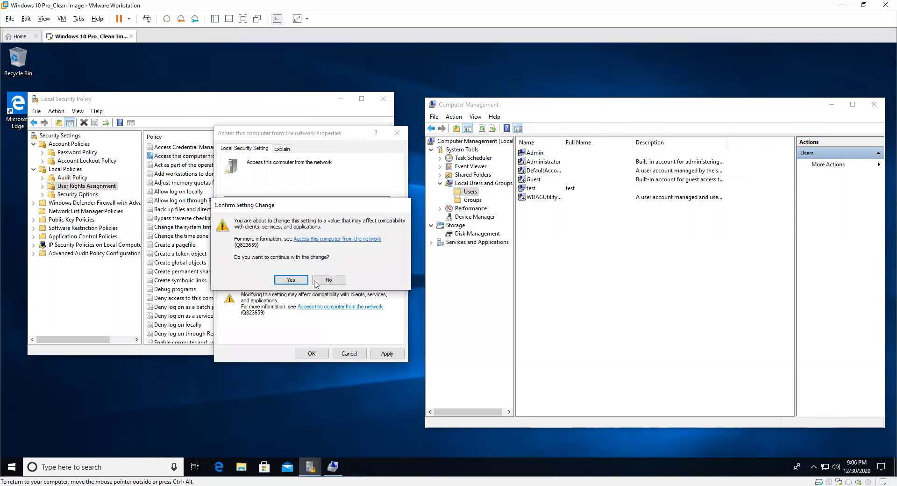
click(299, 280)
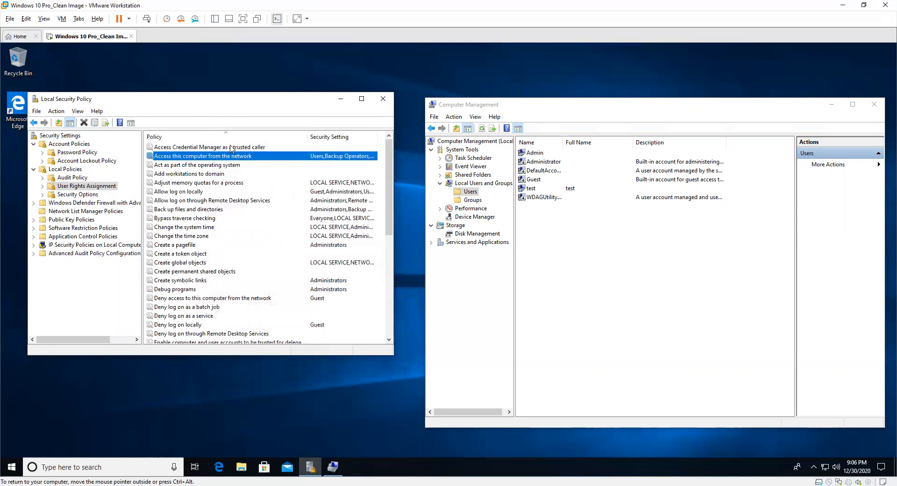
Step: Browse the Accounts security options and switch 'Accounts: Guest account status' from Disabled to Enabled
click(74, 194)
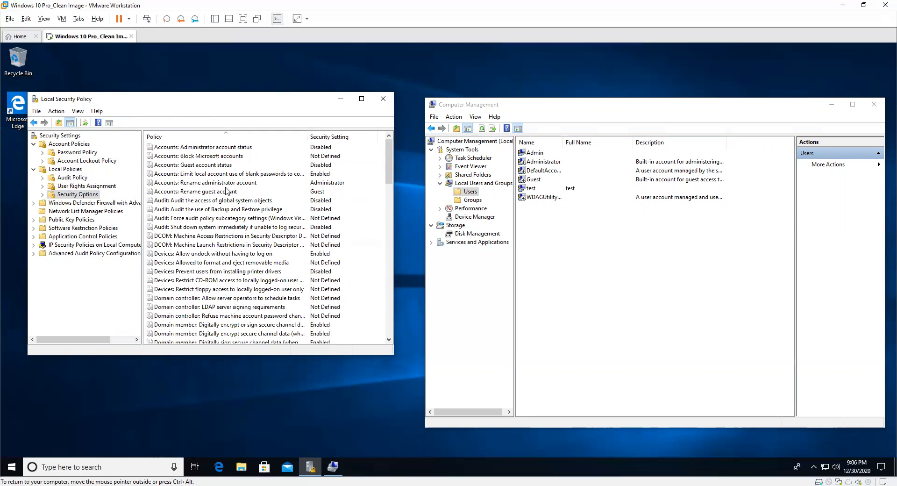
click(193, 148)
click(206, 191)
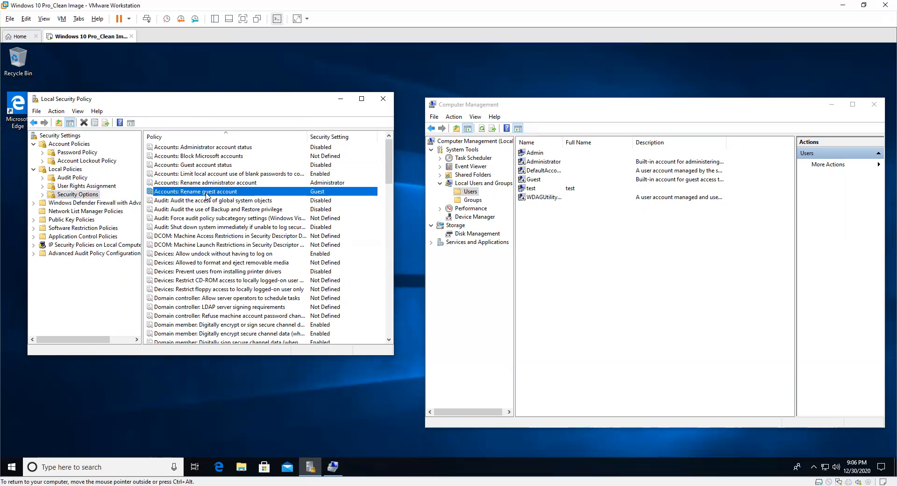
click(223, 183)
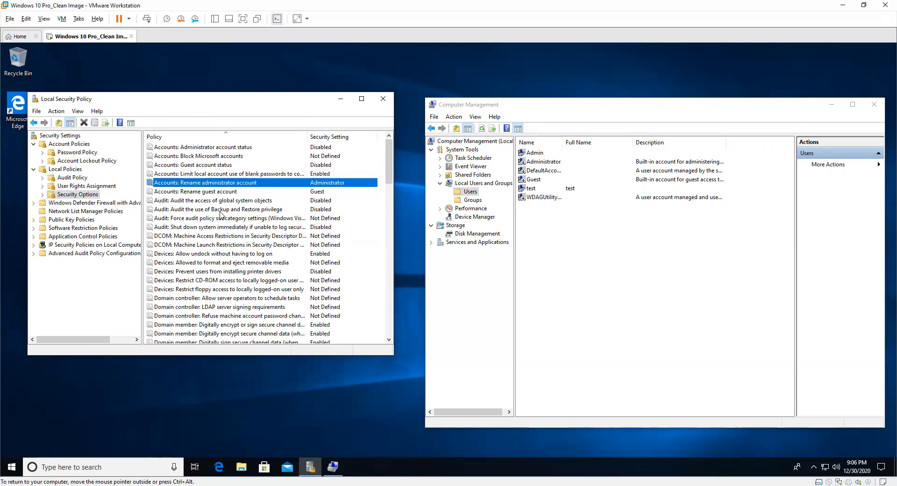
click(194, 166)
double_click(182, 168)
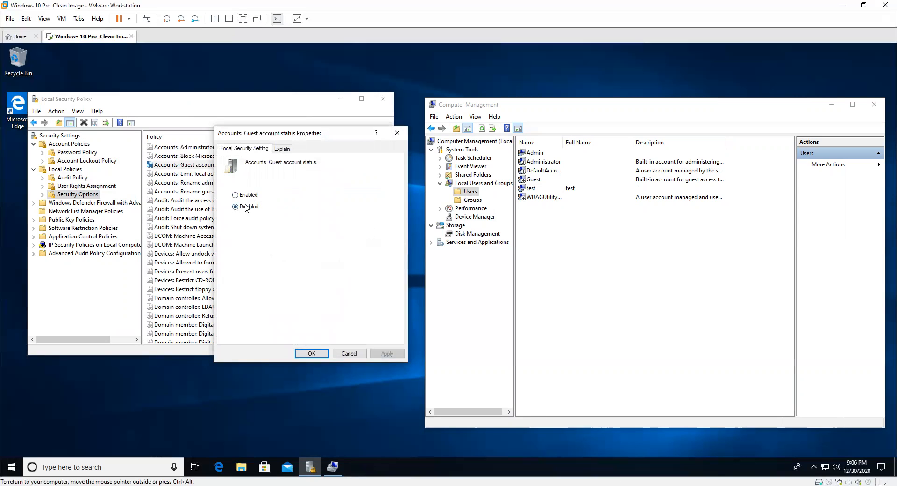
click(236, 195)
click(308, 353)
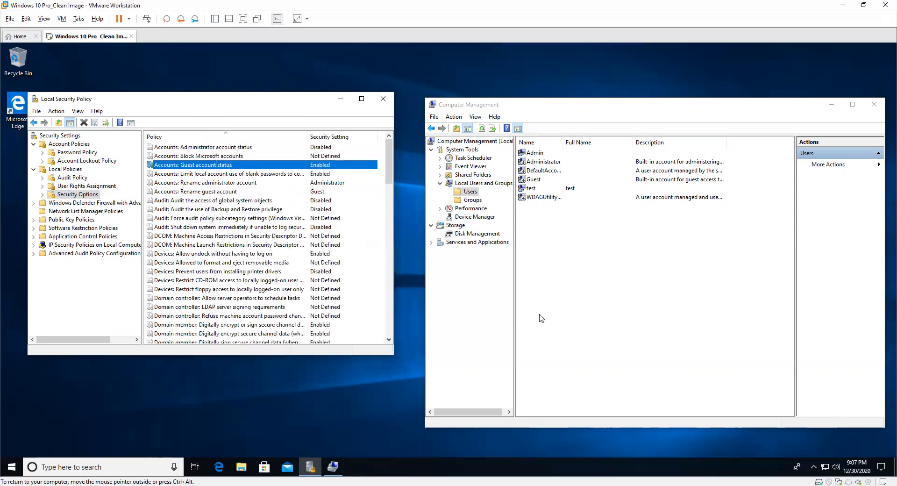
right_click(565, 284)
Step: Refresh the Users list and set 'Accounts: Guest account status' back to Disabled
click(613, 305)
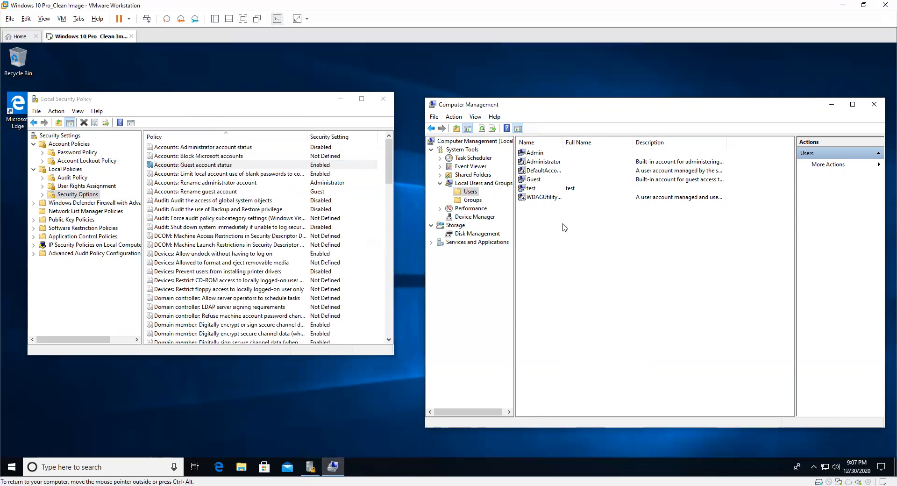
click(532, 180)
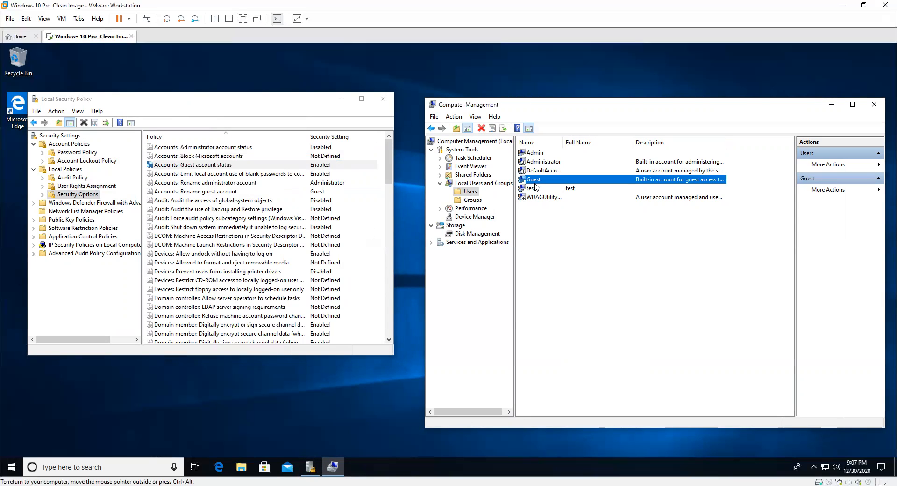
double_click(266, 165)
click(256, 206)
click(311, 353)
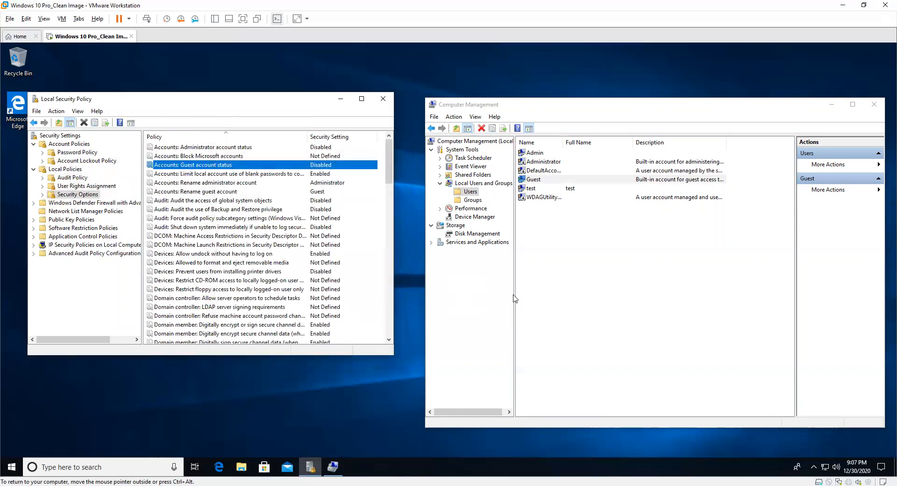
Step: Refresh the Users list again and verify in Guest's properties that the account is disabled
right_click(556, 276)
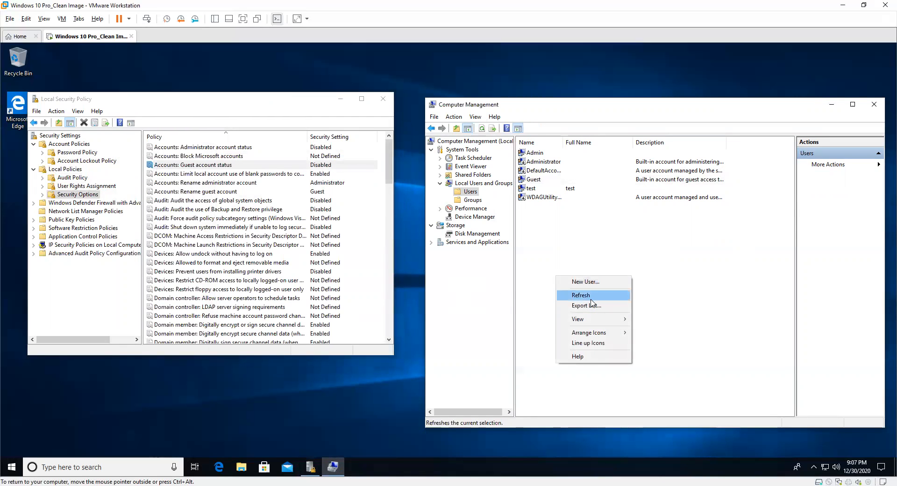
click(581, 295)
double_click(533, 180)
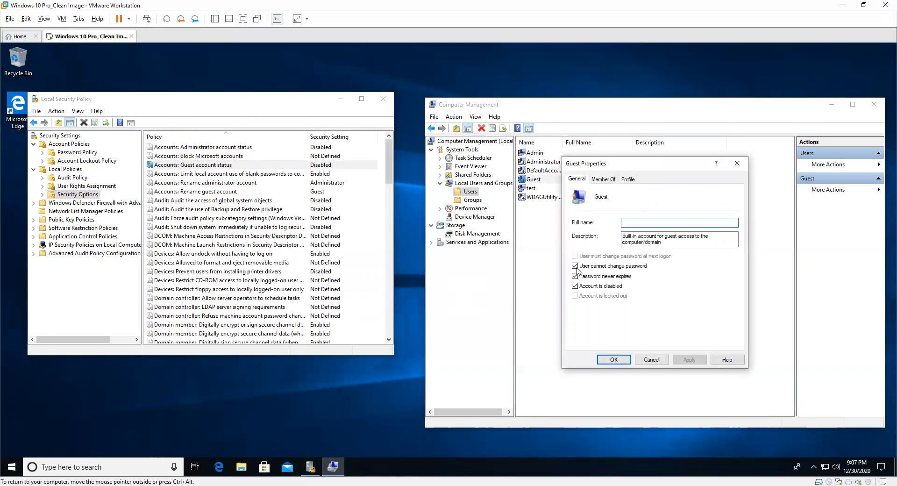
click(615, 361)
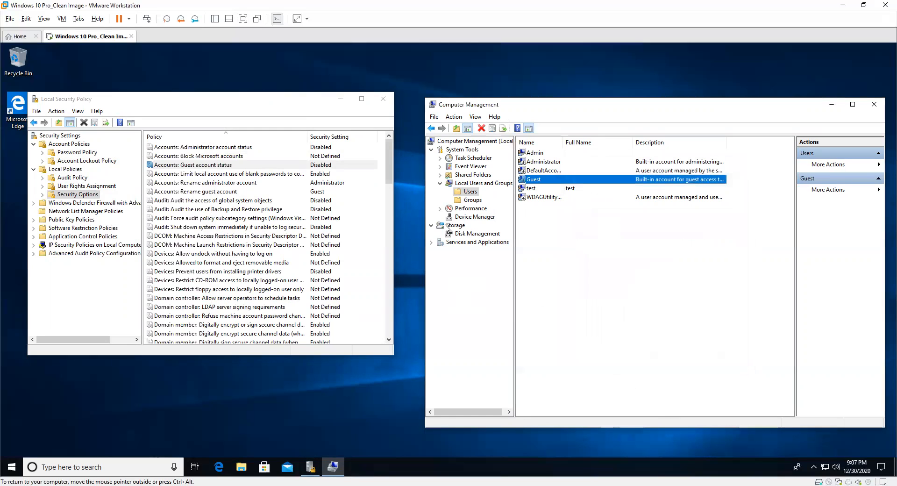